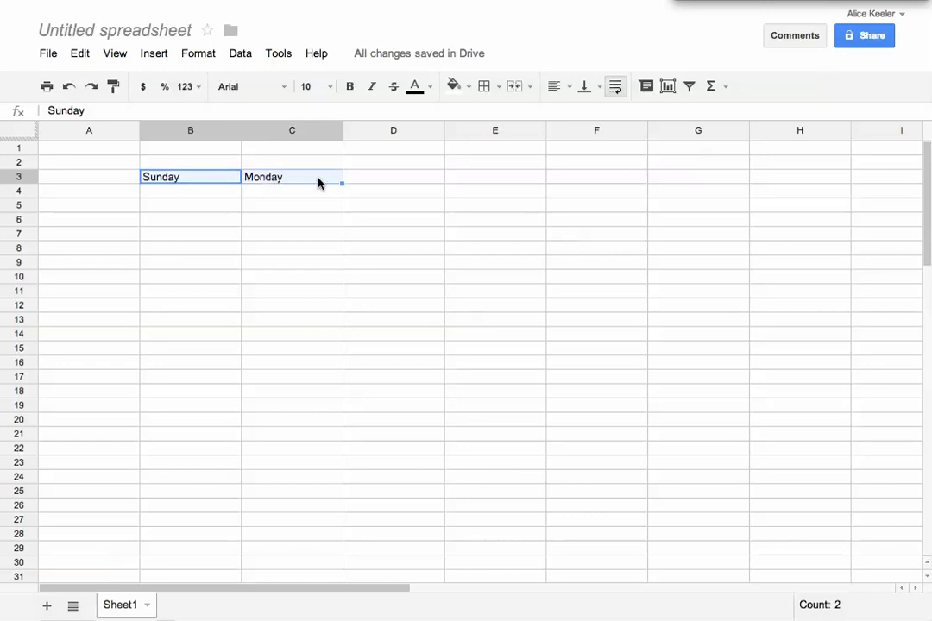
Extend the Sunday and Monday headings across row 3 through Saturday in H3.
{"action": "left_click_drag", "start_coordinate": [343, 183], "coordinate": [523, 183]}
{"action": "left_click_drag", "start_coordinate": [742, 188], "coordinate": [744, 184]}
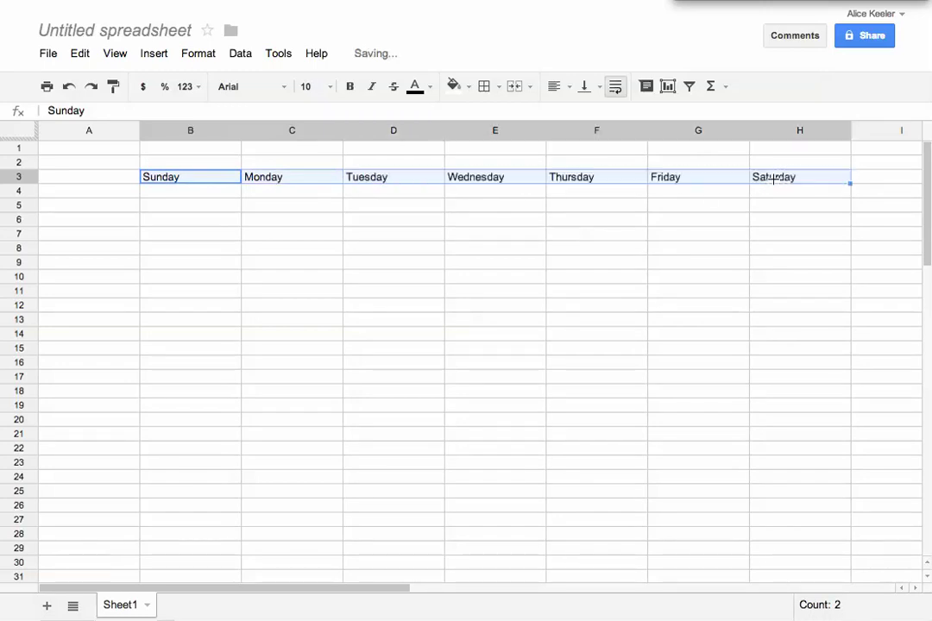
Enter the date 6/9/2013 in B4 under the Sunday heading.
{"action": "left_click", "coordinate": [204, 198]}
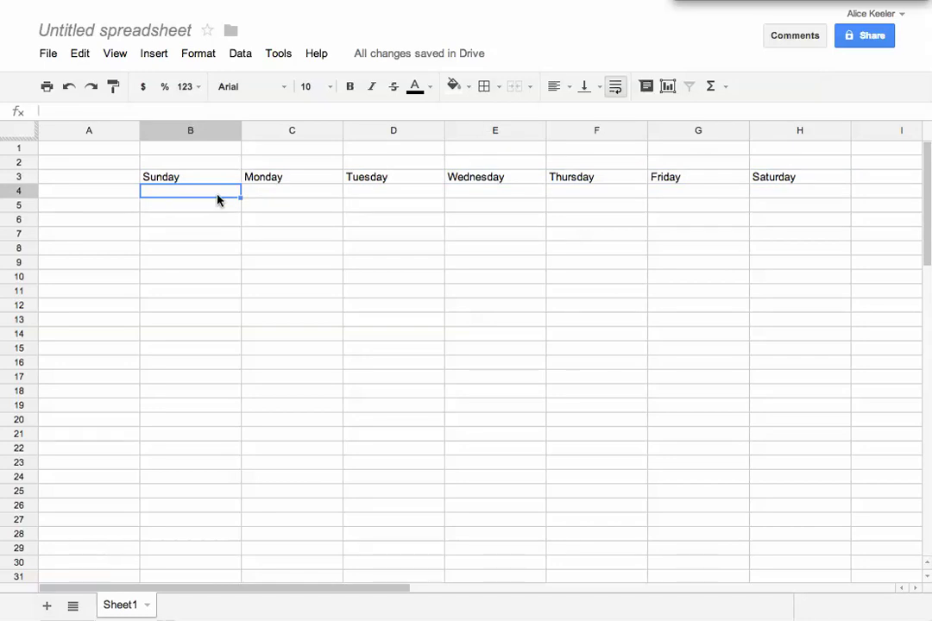
{"action": "type", "text": "6/"}
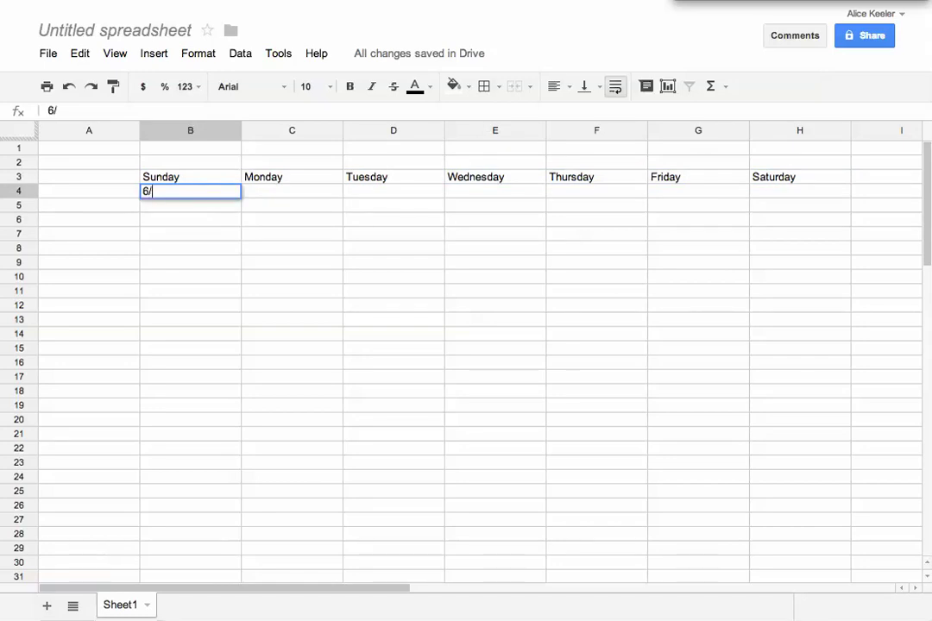
{"action": "type", "text": "9/2013"}
{"action": "key", "text": "Return"}
Enter the date 6/10/2013 in C4 under the Monday heading.
{"action": "left_click", "coordinate": [257, 197]}
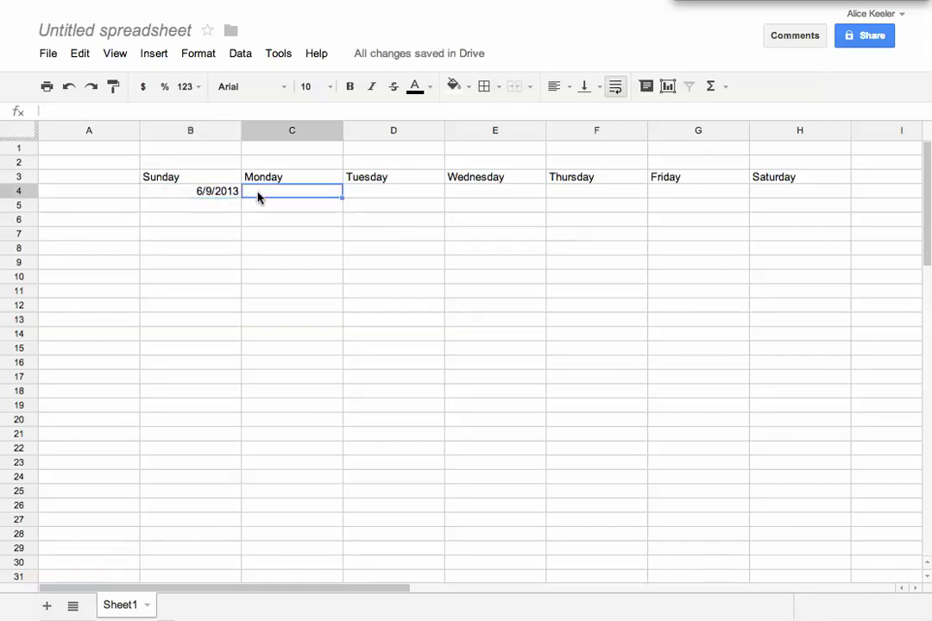
{"action": "type", "text": "6/"}
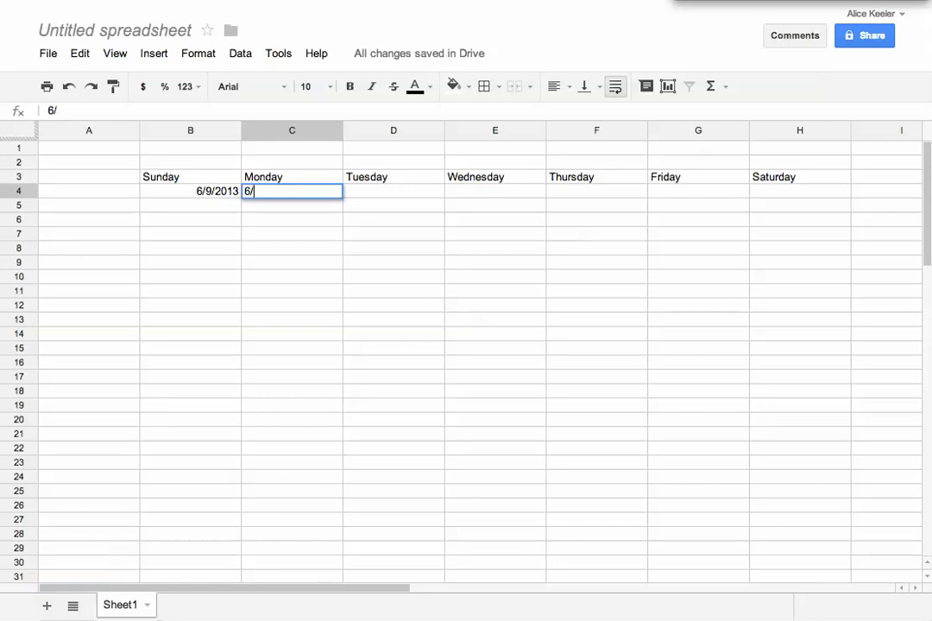
{"action": "type", "text": "10/2013"}
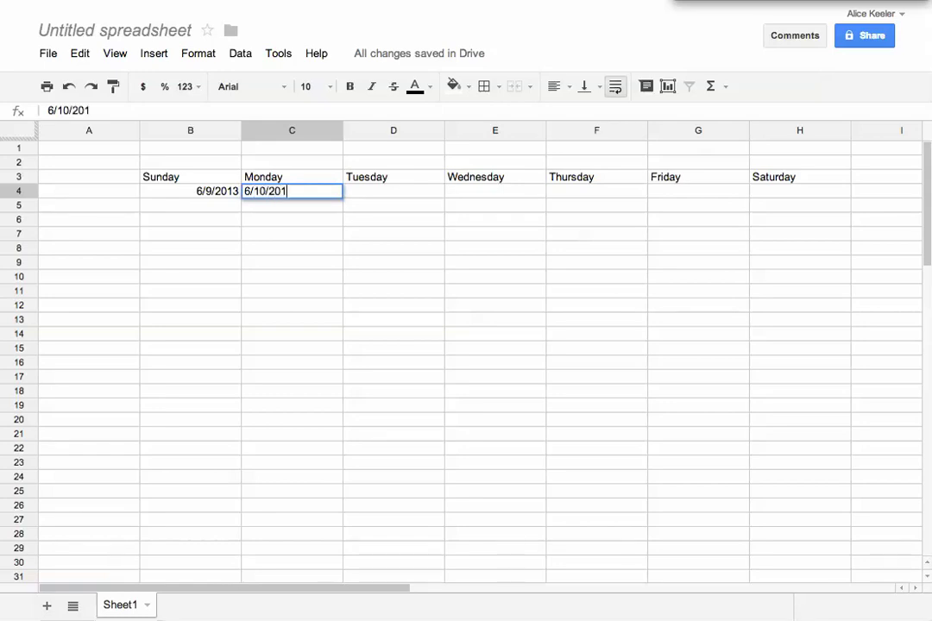
{"action": "key", "text": "Return"}
Extend the two dates in B4:C4 as a daily series across to Saturday in H4.
{"action": "left_click", "coordinate": [229, 192]}
{"action": "left_click_drag", "start_coordinate": [229, 192], "coordinate": [264, 192]}
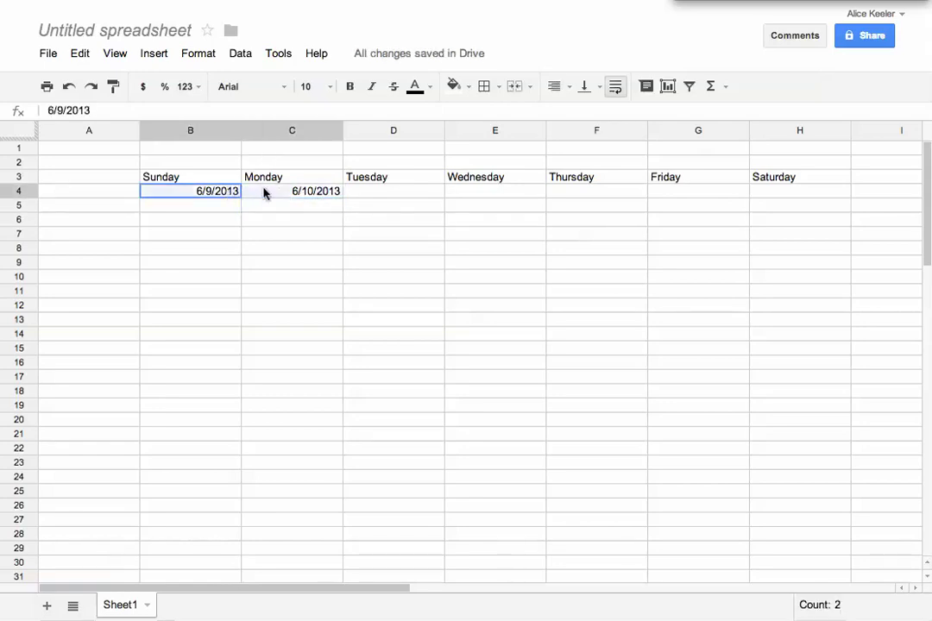
{"action": "left_click_drag", "start_coordinate": [342, 198], "coordinate": [768, 191]}
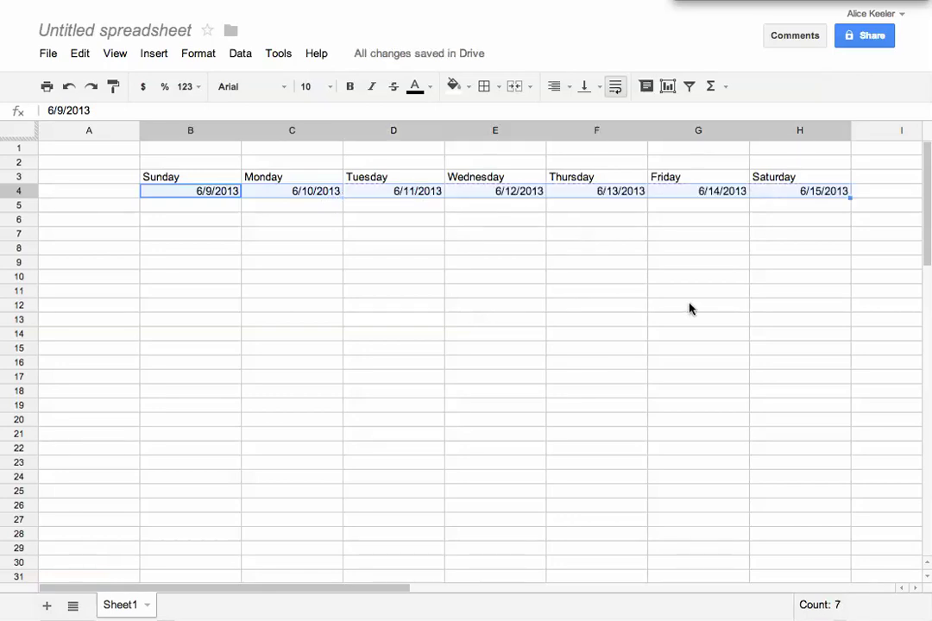
{"action": "left_click", "coordinate": [688, 307]}
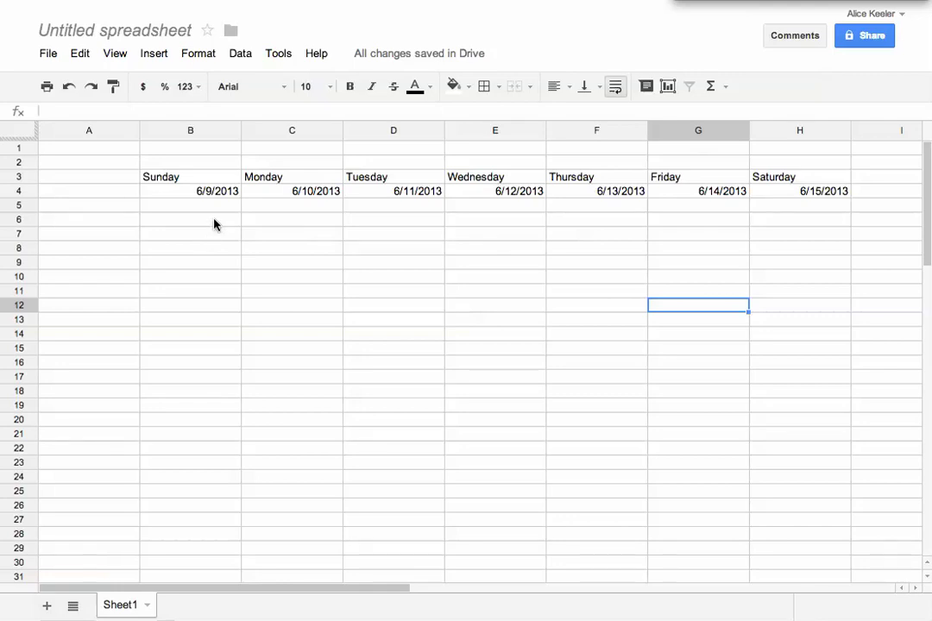
Replace the Monday date in C4 with the formula =B4+1 and fill it across to Saturday in H4.
{"action": "left_click", "coordinate": [278, 193]}
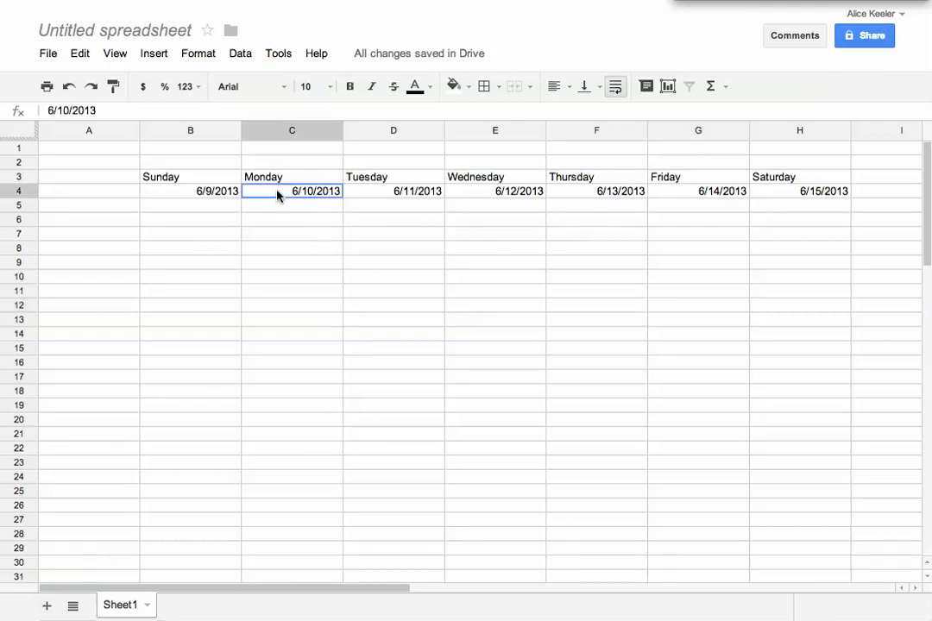
{"action": "type", "text": "="}
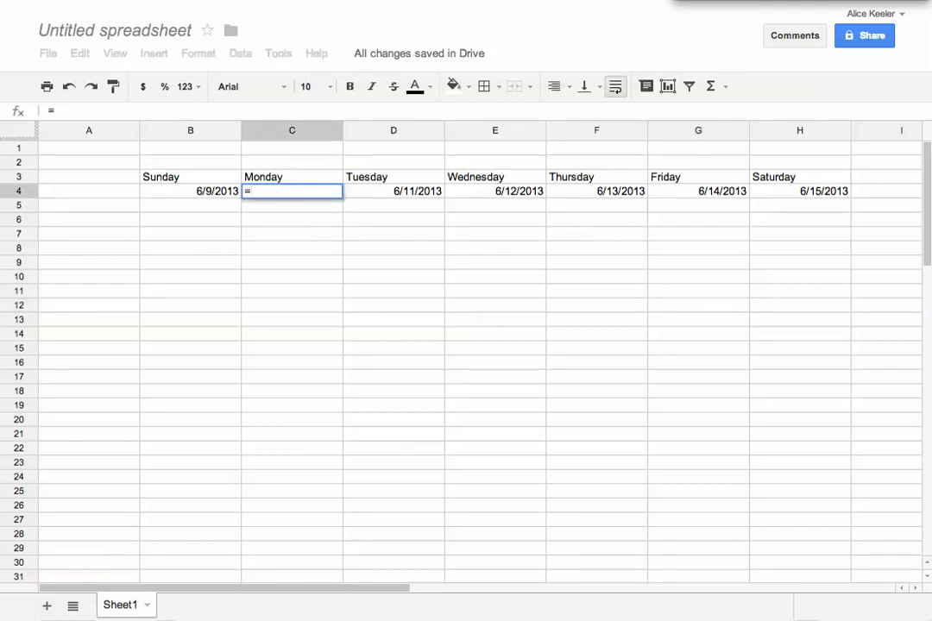
{"action": "left_click", "coordinate": [202, 190]}
{"action": "type", "text": "+1"}
{"action": "key", "text": "Return"}
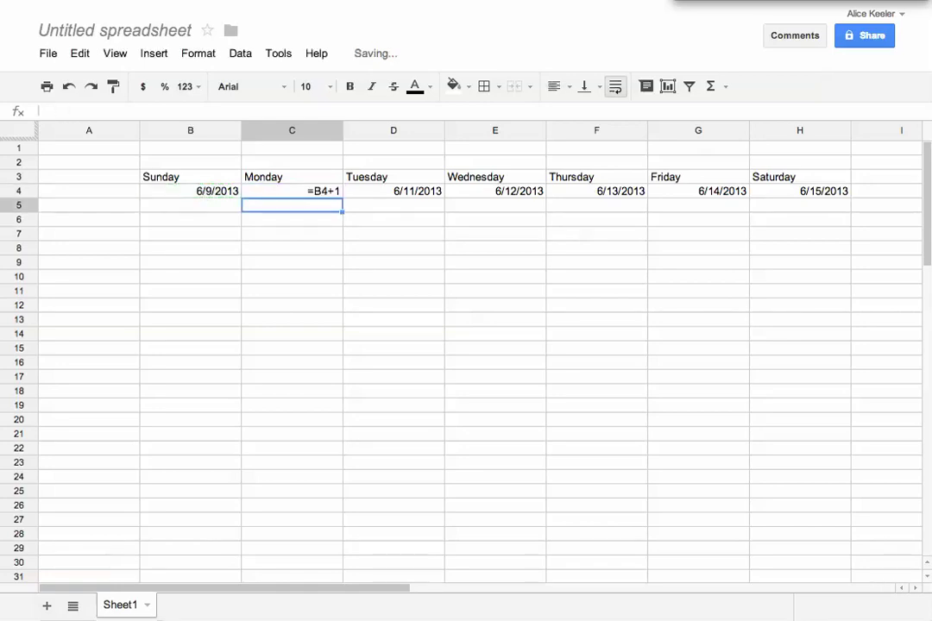
{"action": "left_click", "coordinate": [284, 197]}
{"action": "left_click_drag", "start_coordinate": [342, 198], "coordinate": [802, 194]}
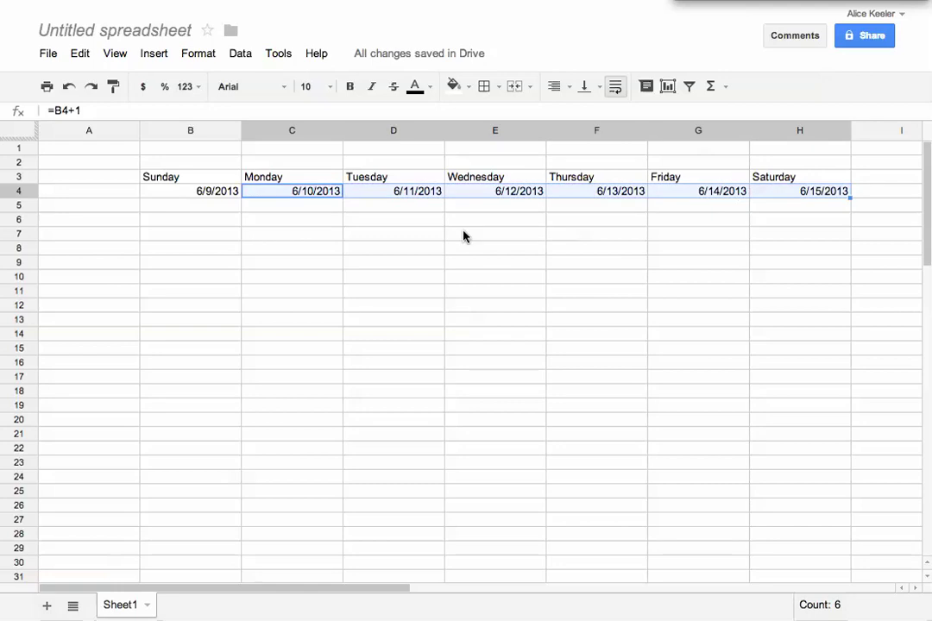
Change the Sunday start date in B4 to 2/4 to test the date formulas.
{"action": "left_click", "coordinate": [222, 196]}
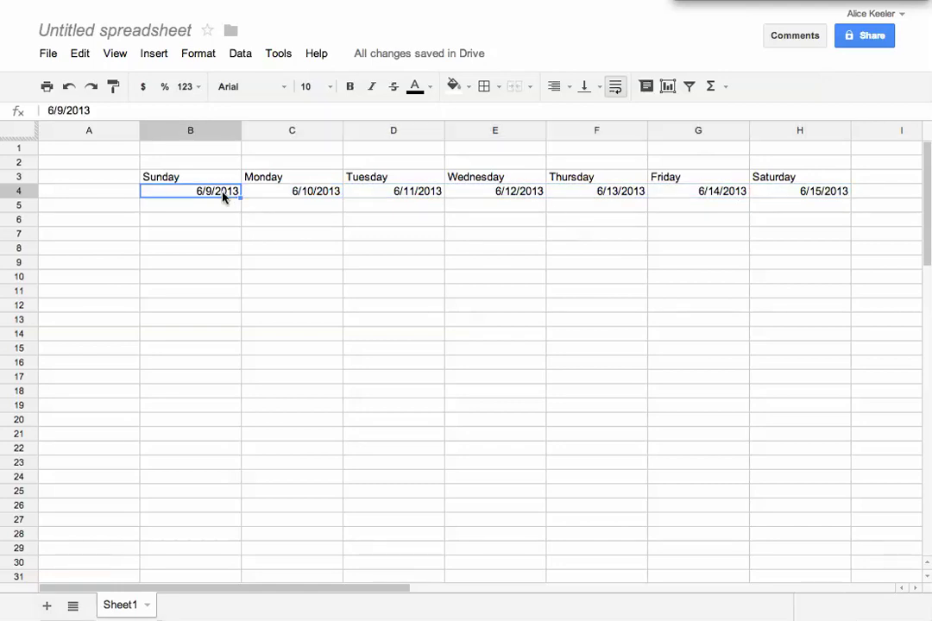
{"action": "type", "text": "2/4"}
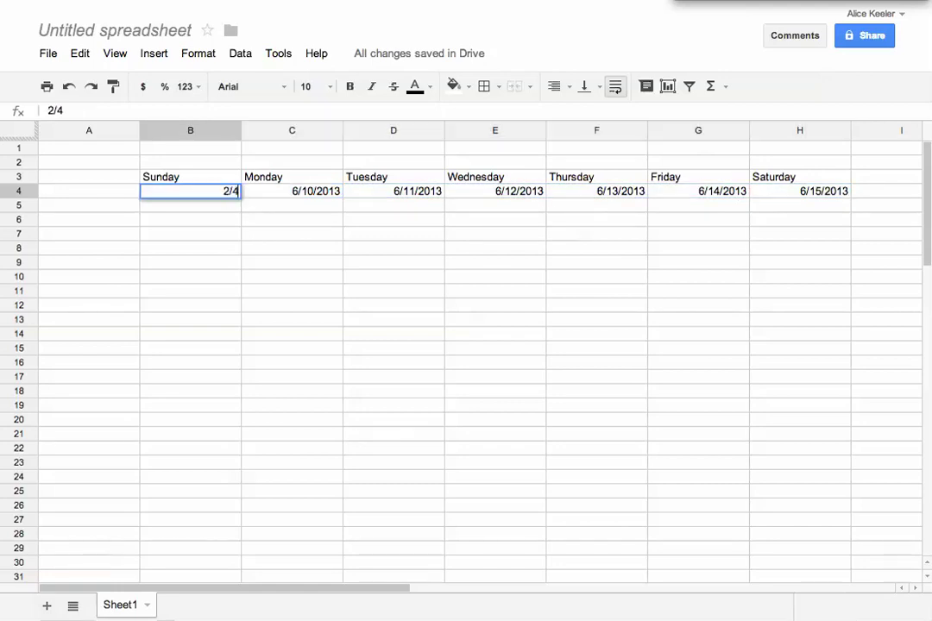
{"action": "key", "text": "Return"}
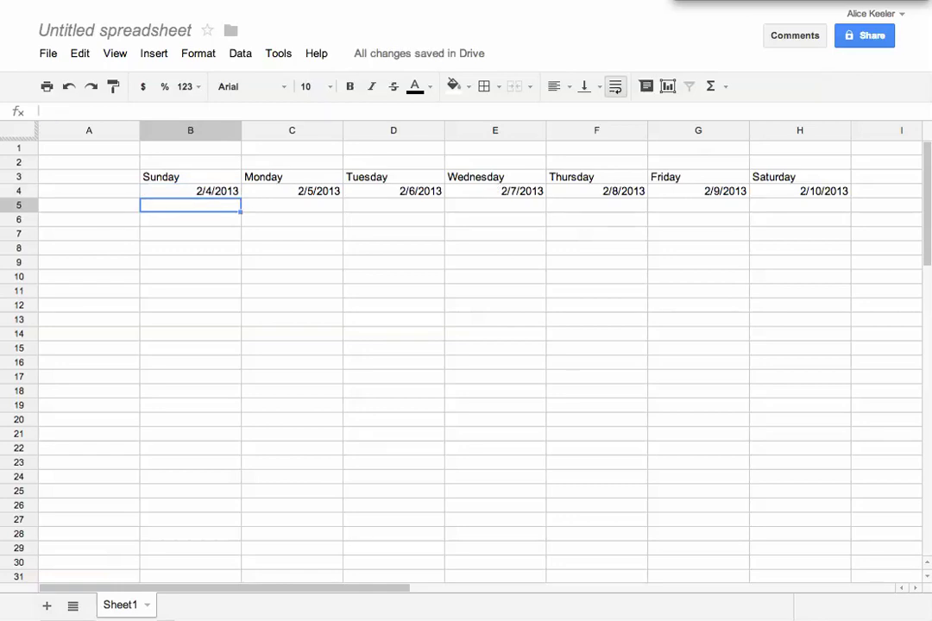
Set the Sunday start date in B4 back to 6/9.
{"action": "left_click", "coordinate": [187, 194]}
{"action": "type", "text": "6"}
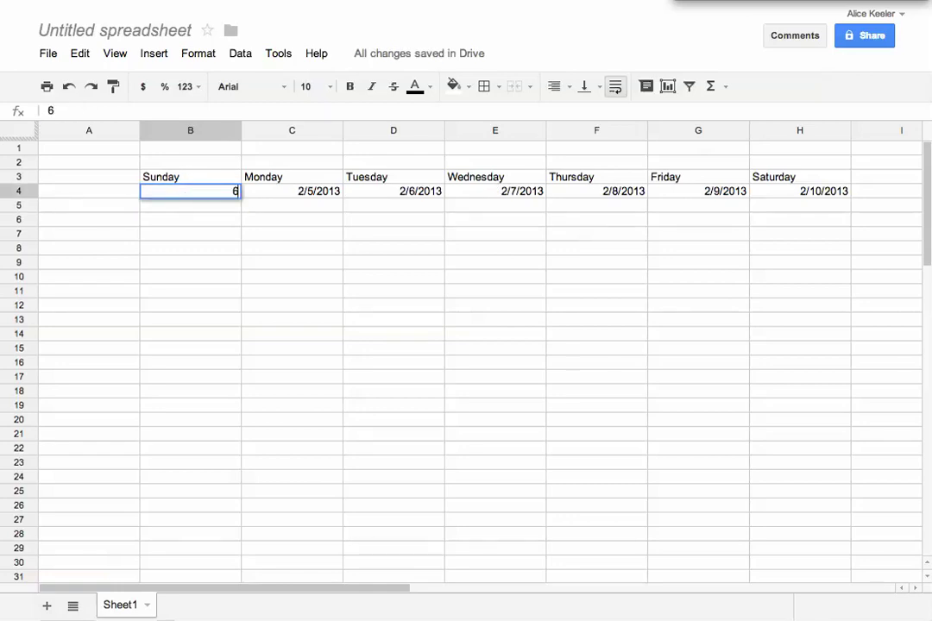
{"action": "type", "text": "/9"}
{"action": "key", "text": "Return"}
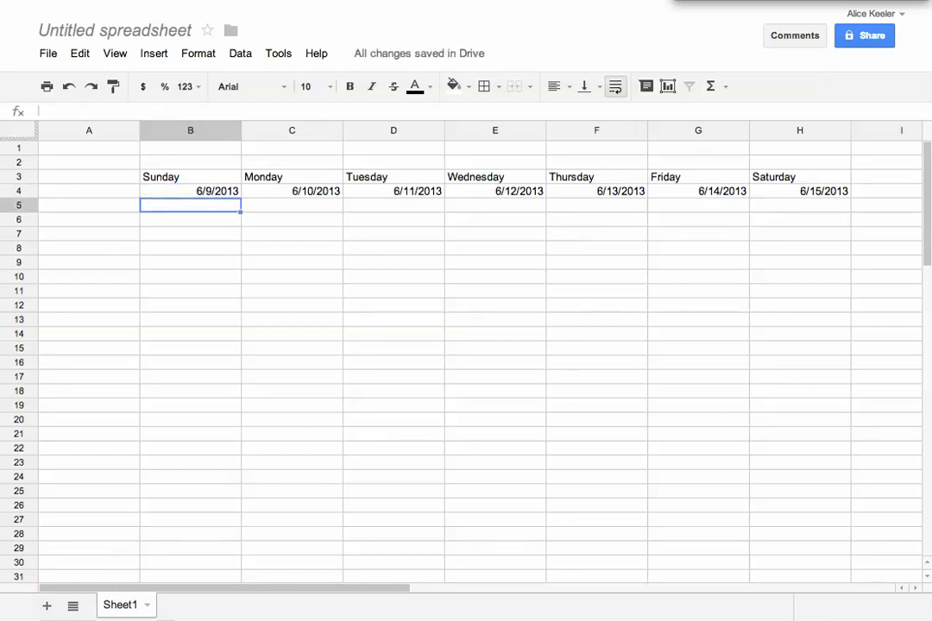
Enter the formula =B4+7 in B6 for the following Sunday and fill it across to H6.
{"action": "left_click", "coordinate": [202, 222]}
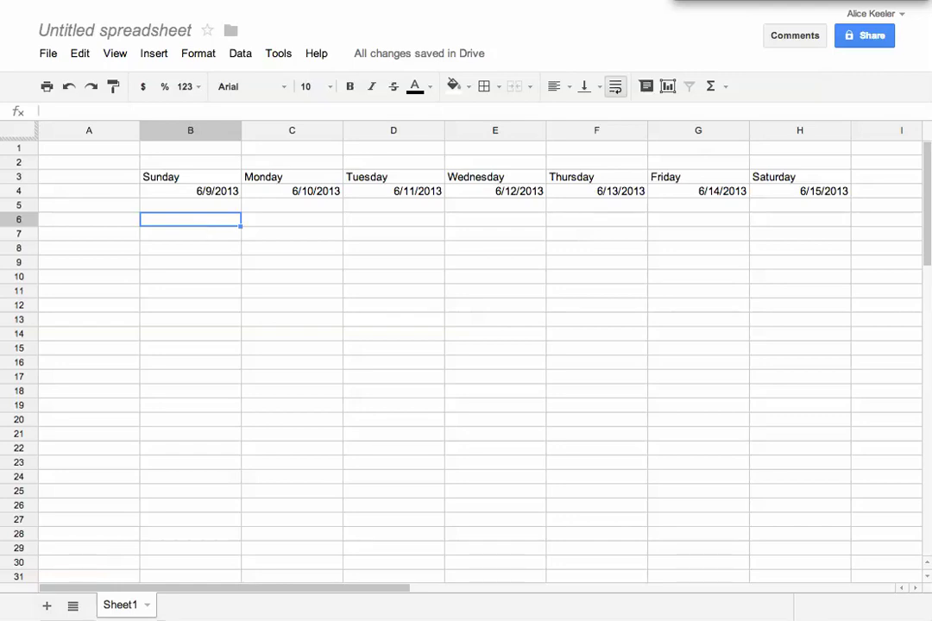
{"action": "type", "text": "="}
{"action": "left_click", "coordinate": [210, 197]}
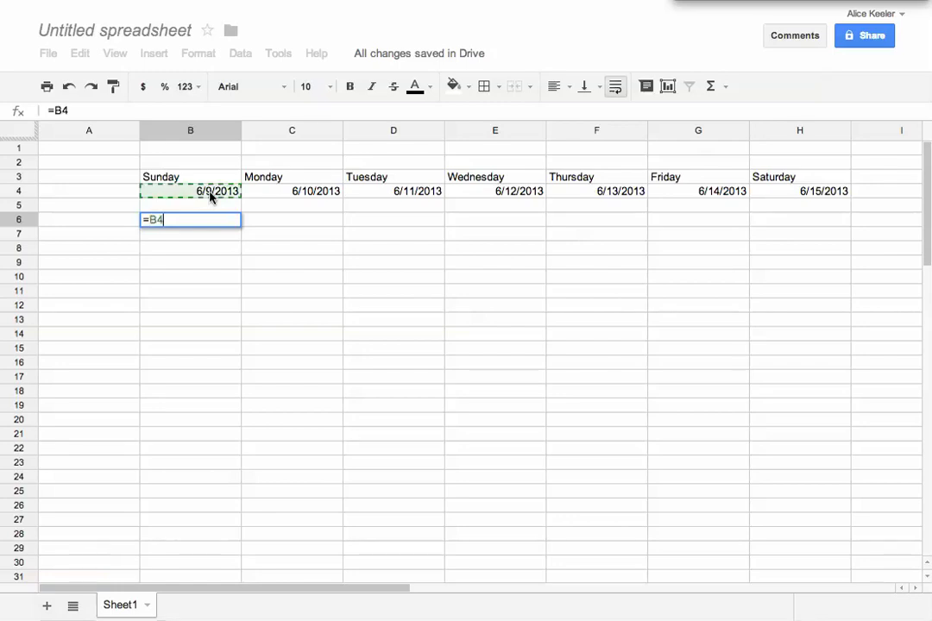
{"action": "type", "text": "+7"}
{"action": "key", "text": "Return"}
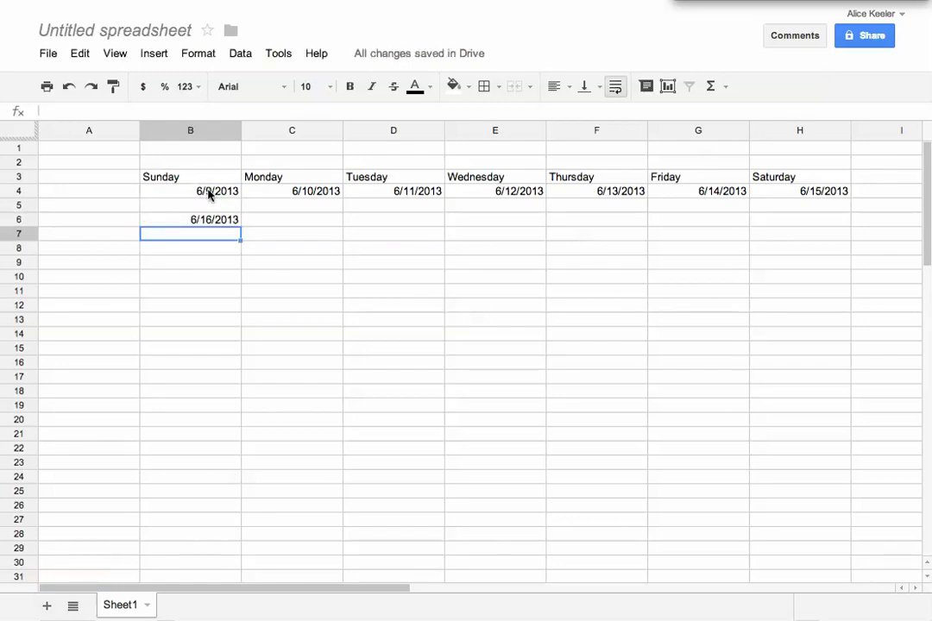
{"action": "left_click", "coordinate": [217, 223]}
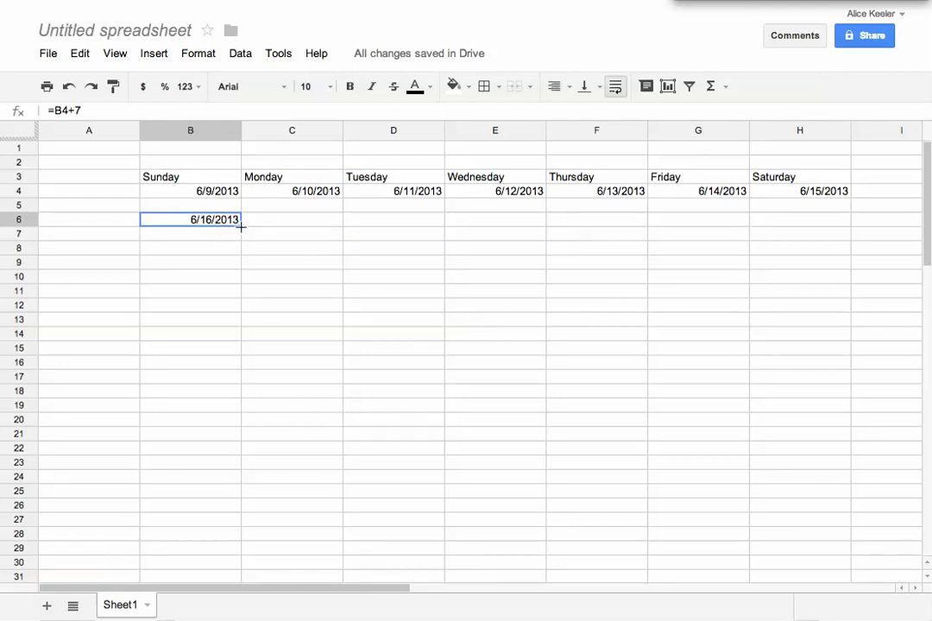
{"action": "left_click_drag", "start_coordinate": [241, 226], "coordinate": [781, 225]}
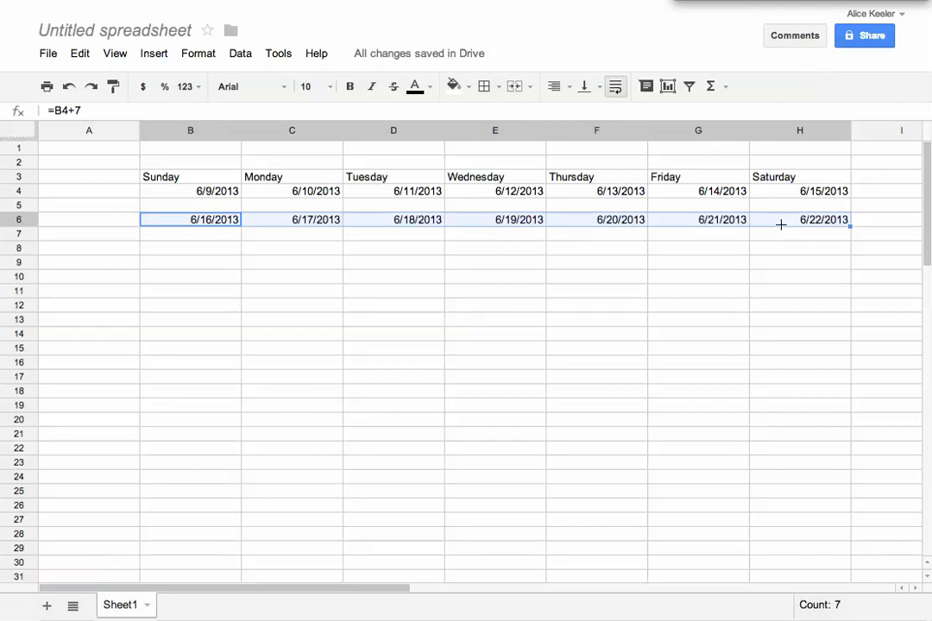
Fill the date row together with the blank row beneath it (B6:H7) down to row 84, repeating the weekly dates on alternate rows.
{"action": "left_click", "coordinate": [217, 251]}
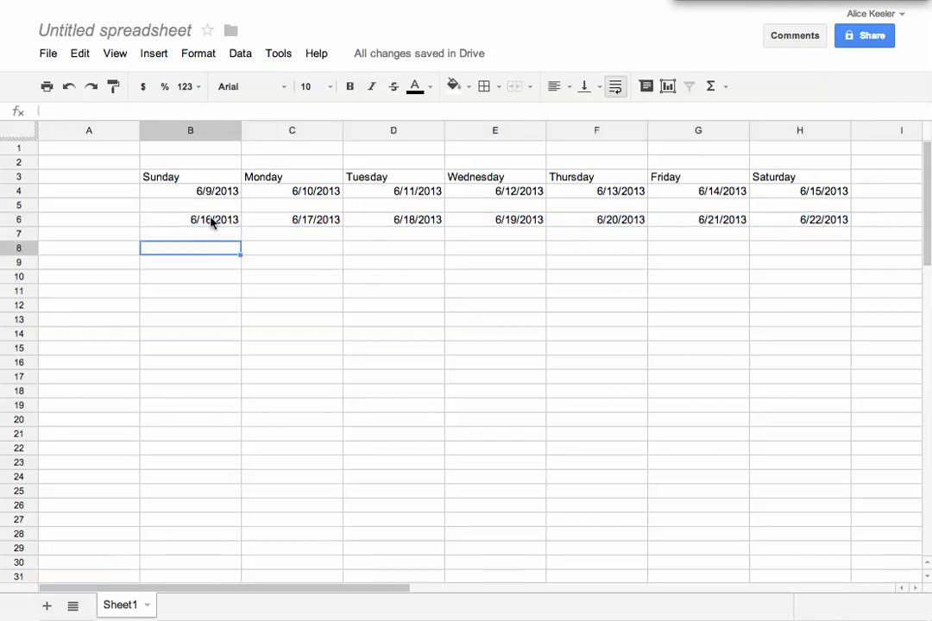
{"action": "left_click", "coordinate": [231, 222]}
{"action": "left_click_drag", "start_coordinate": [235, 228], "coordinate": [788, 239]}
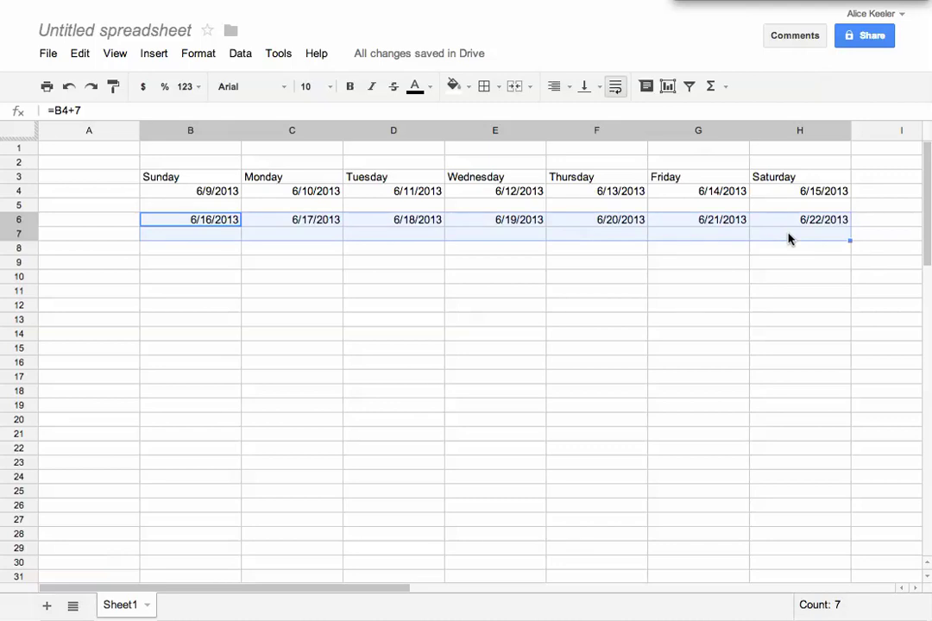
{"action": "left_click_drag", "start_coordinate": [851, 243], "coordinate": [842, 570]}
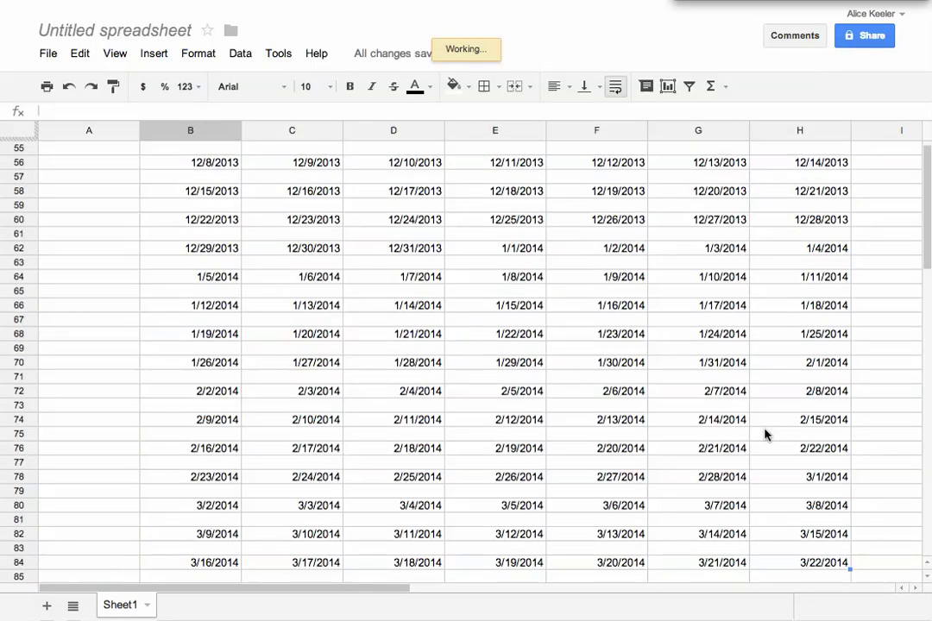
{"action": "scroll", "coordinate": [764, 434], "scroll_direction": "up", "scroll_amount": 10}
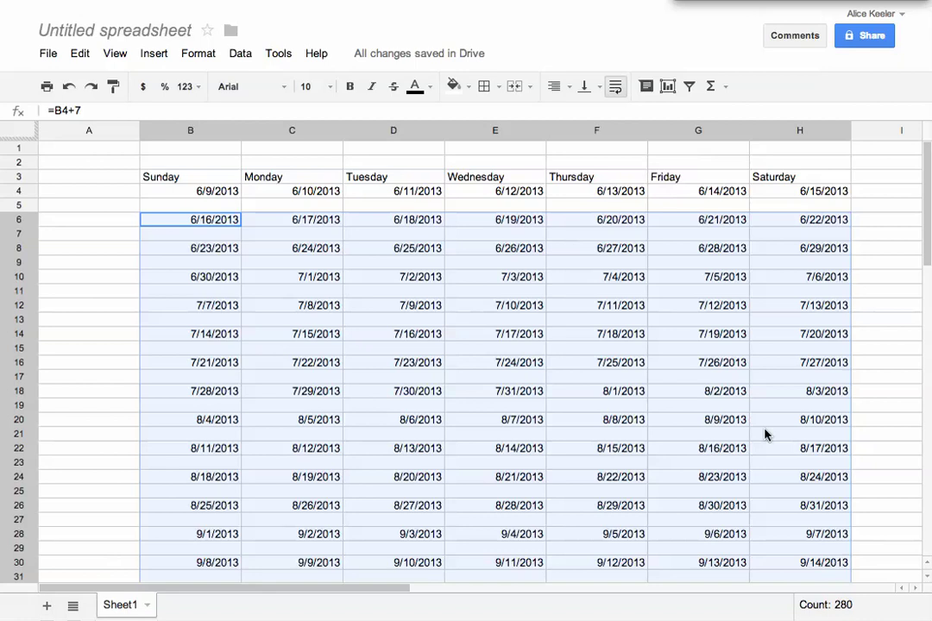
{"action": "left_click", "coordinate": [432, 395]}
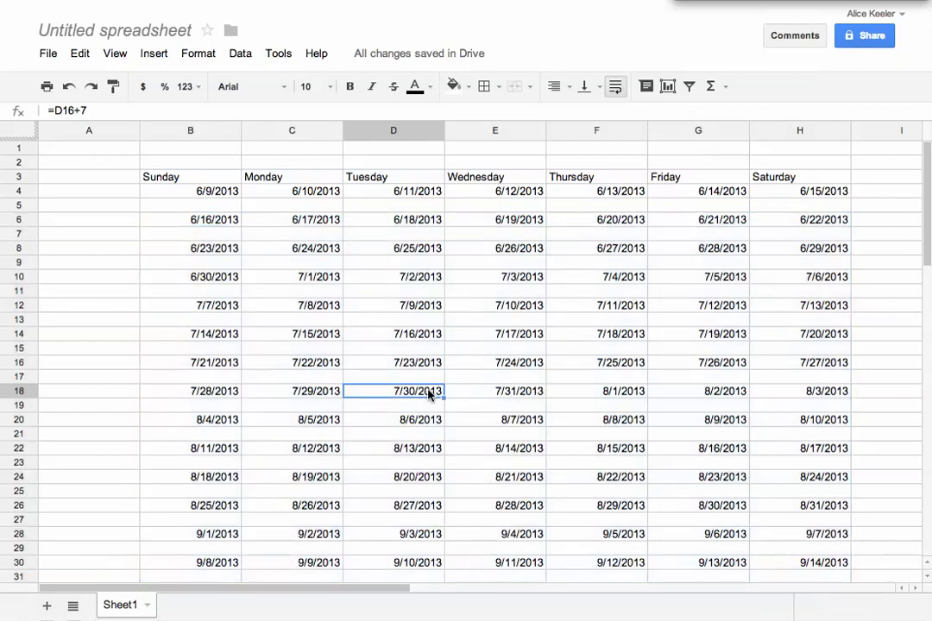
Enter the formula =transpose(C4:G4) in A4 to list the first week's Monday-to-Friday dates vertically.
{"action": "left_click", "coordinate": [104, 192]}
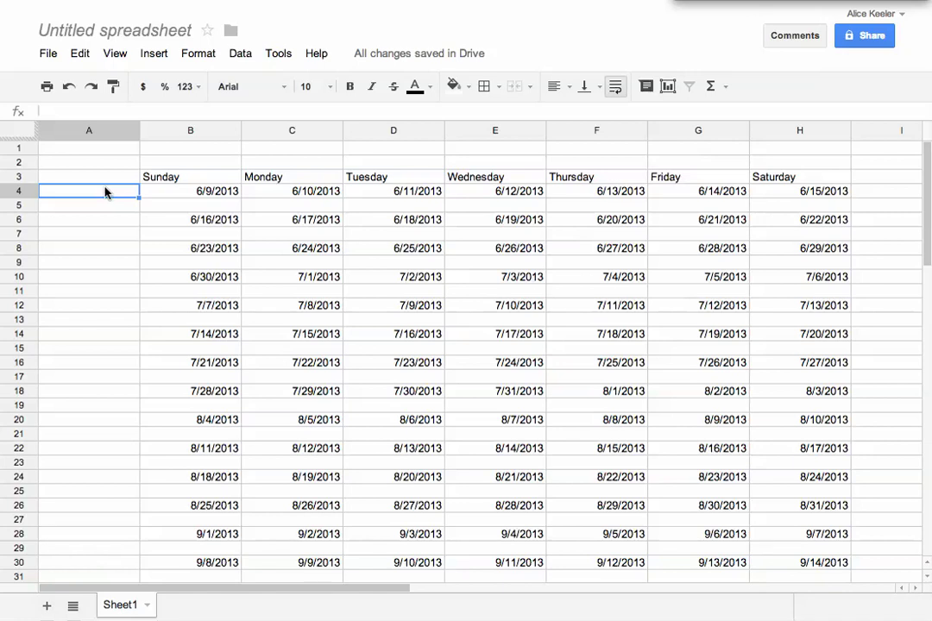
{"action": "type", "text": "=tr"}
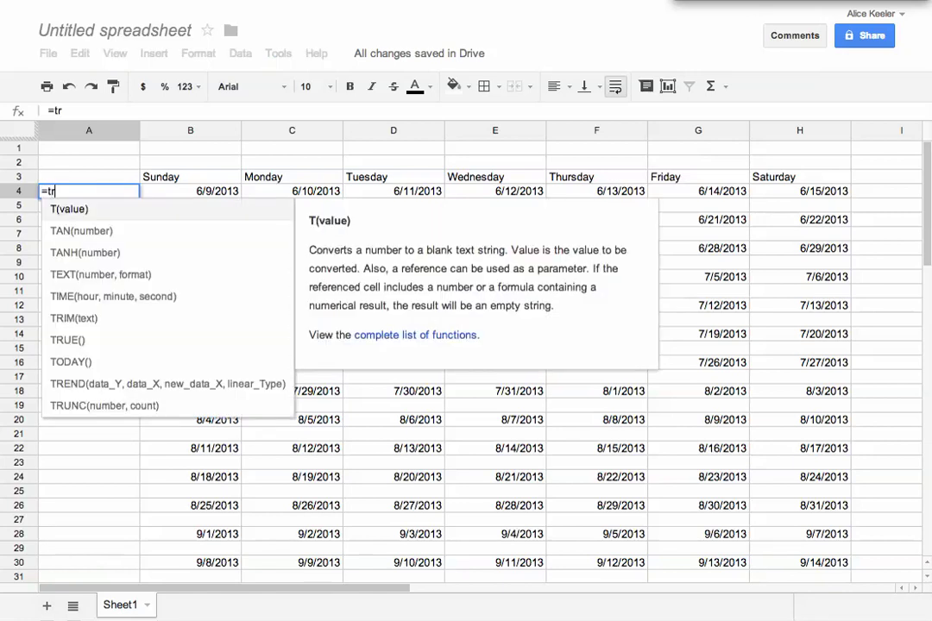
{"action": "type", "text": "anspose("}
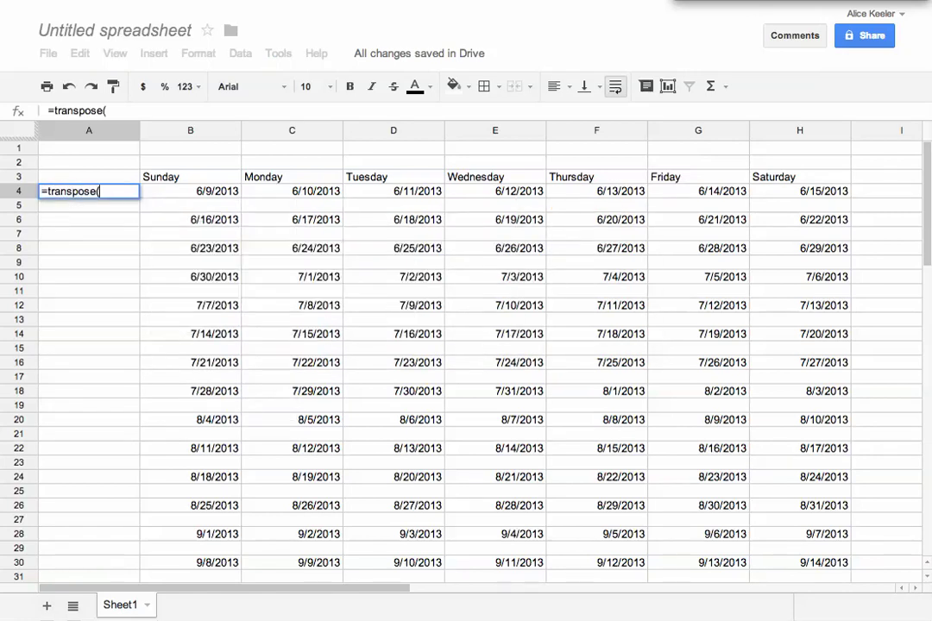
{"action": "left_click_drag", "start_coordinate": [274, 197], "coordinate": [702, 194]}
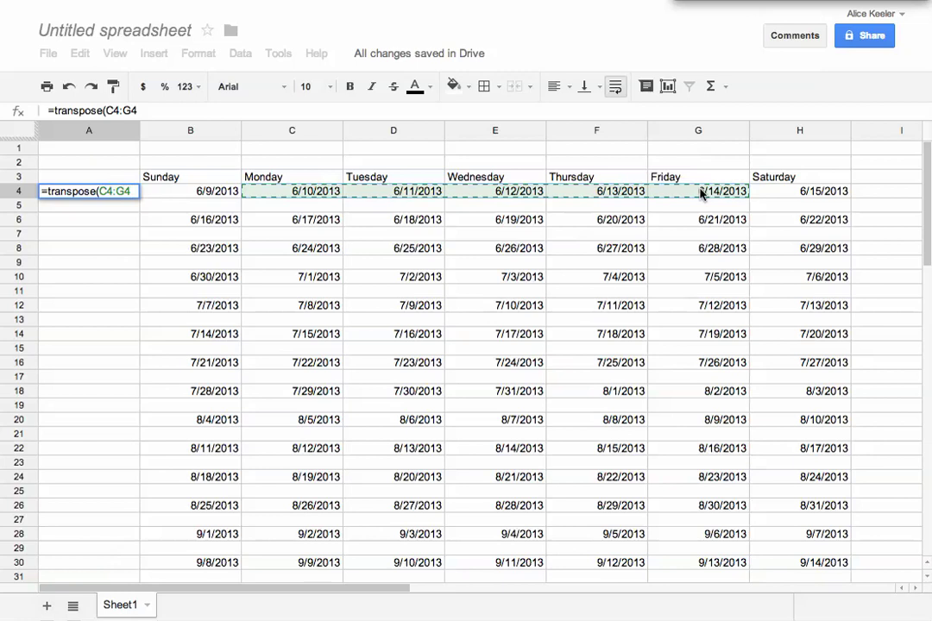
{"action": "type", "text": ")"}
{"action": "key", "text": "Return"}
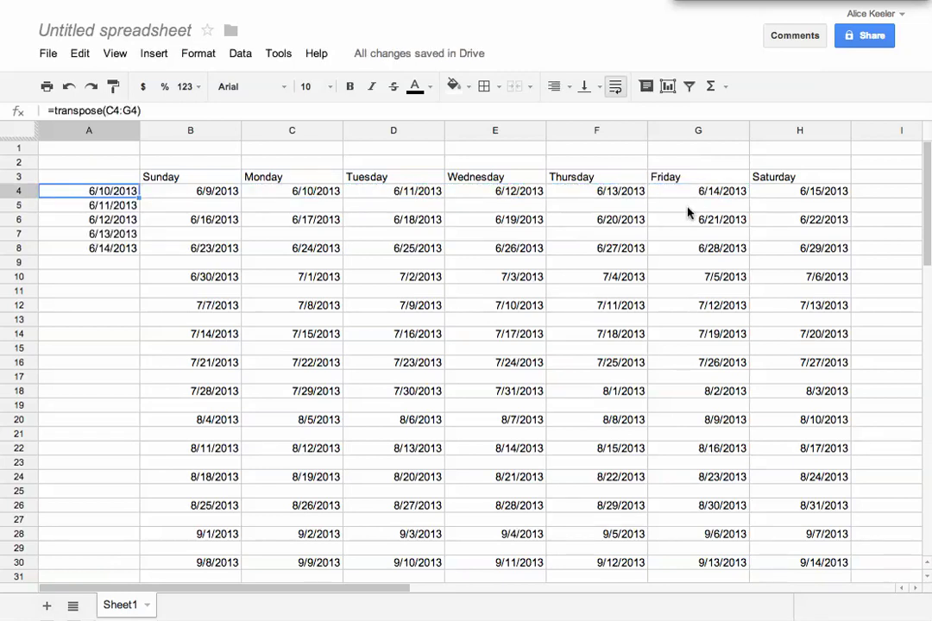
Enter the formula =transpose(C6:G6) in A9 to list the second week's weekday dates below the first week's.
{"action": "left_click", "coordinate": [105, 262]}
{"action": "type", "text": "=t"}
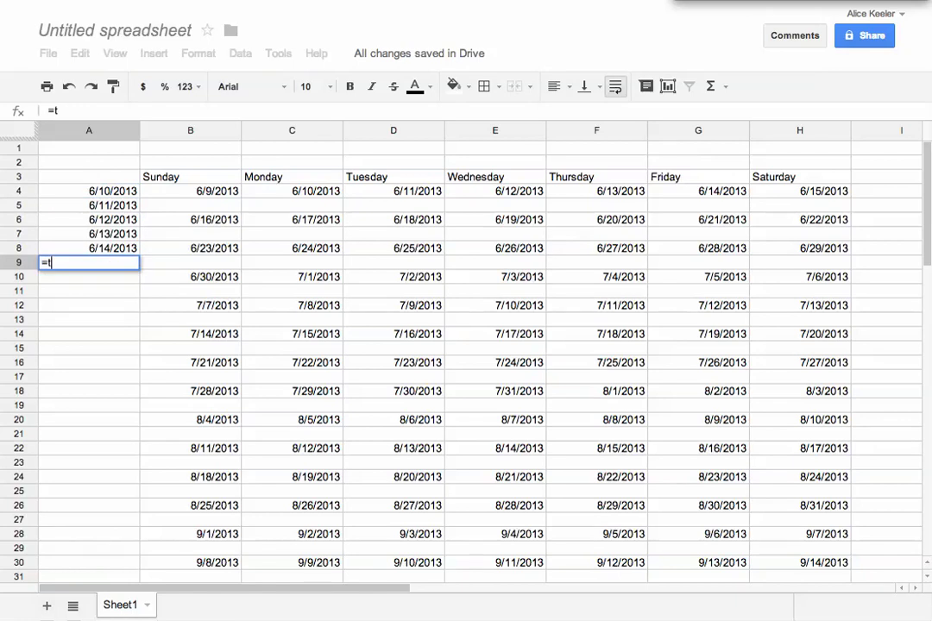
{"action": "type", "text": "ranspose("}
{"action": "left_click_drag", "start_coordinate": [281, 226], "coordinate": [670, 223]}
{"action": "key", "text": "Return"}
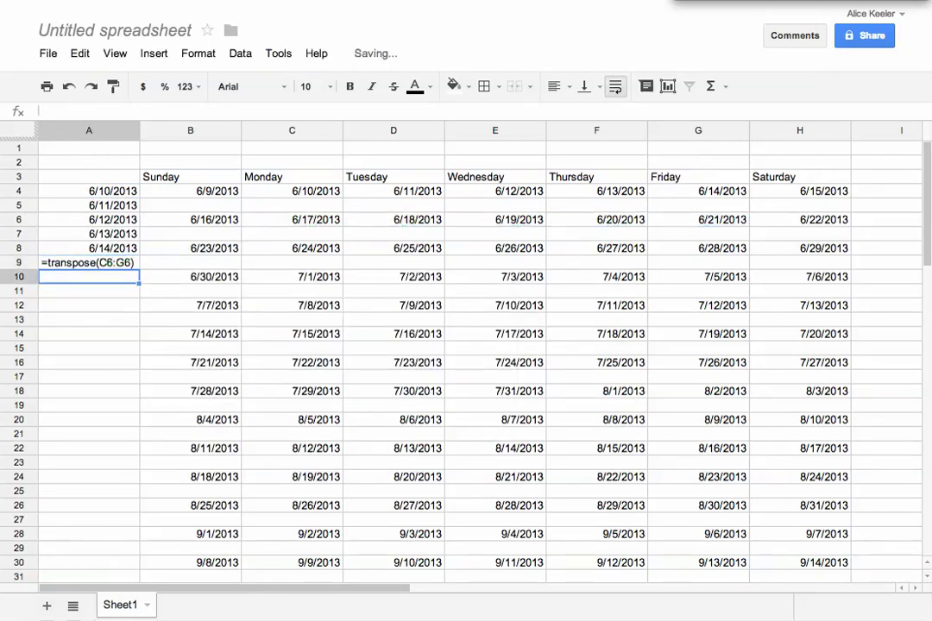
Enter the formula =transpose(C8:G8) in A14 to list the third week's weekday dates below the second week's.
{"action": "left_click", "coordinate": [116, 335]}
{"action": "type", "text": "=transpose("}
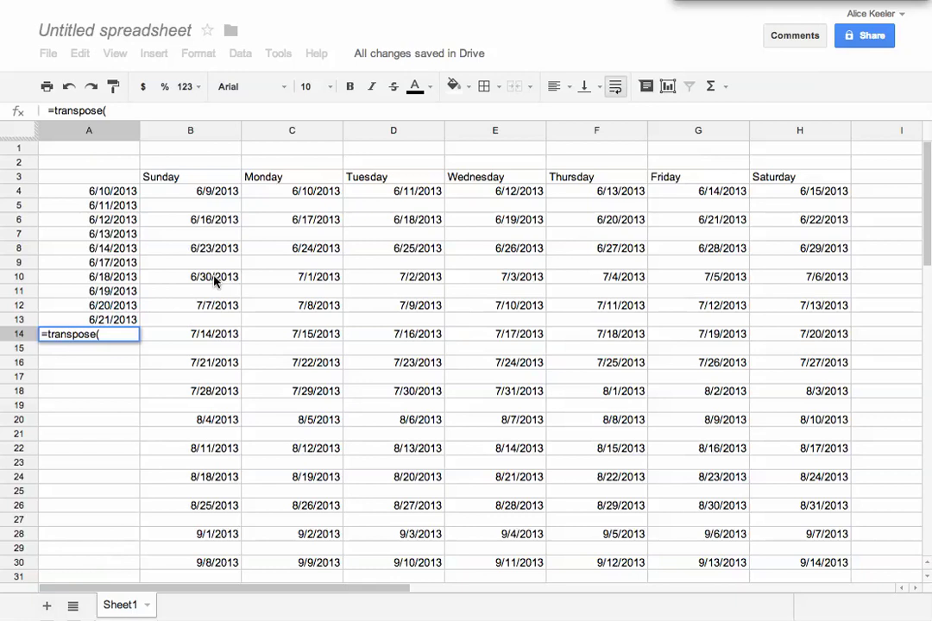
{"action": "left_click_drag", "start_coordinate": [263, 250], "coordinate": [725, 253]}
{"action": "key", "text": "Return"}
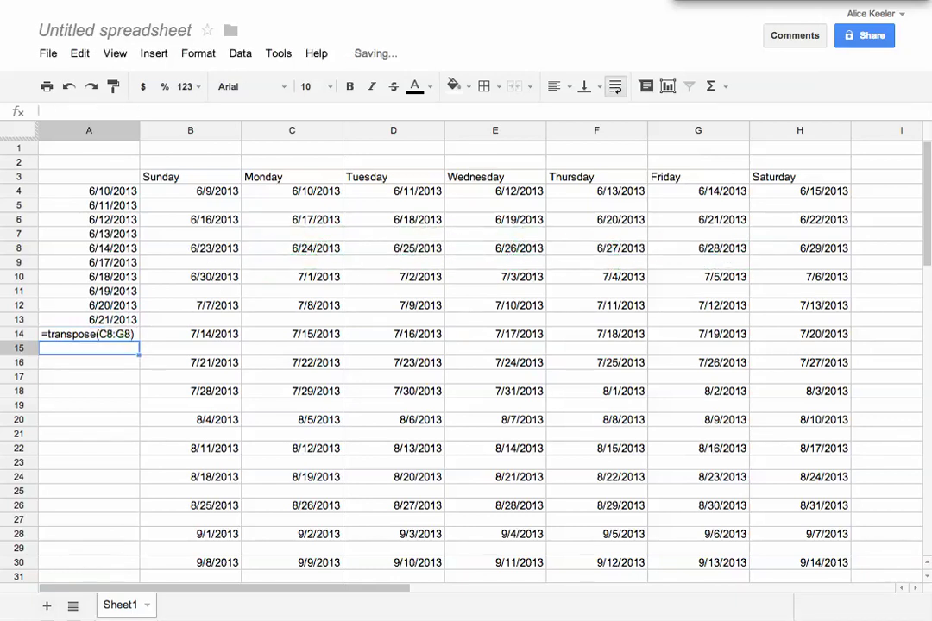
Enter the formula =transpose(C10:G10) in A19 to continue the vertical list with the fourth week's weekday dates.
{"action": "left_click", "coordinate": [101, 407]}
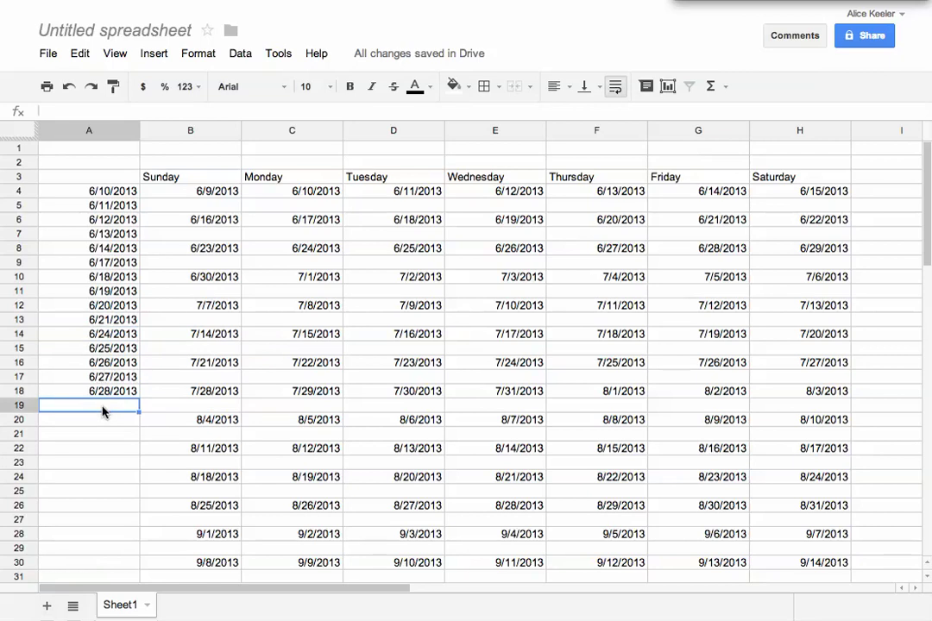
{"action": "type", "text": "=transpose("}
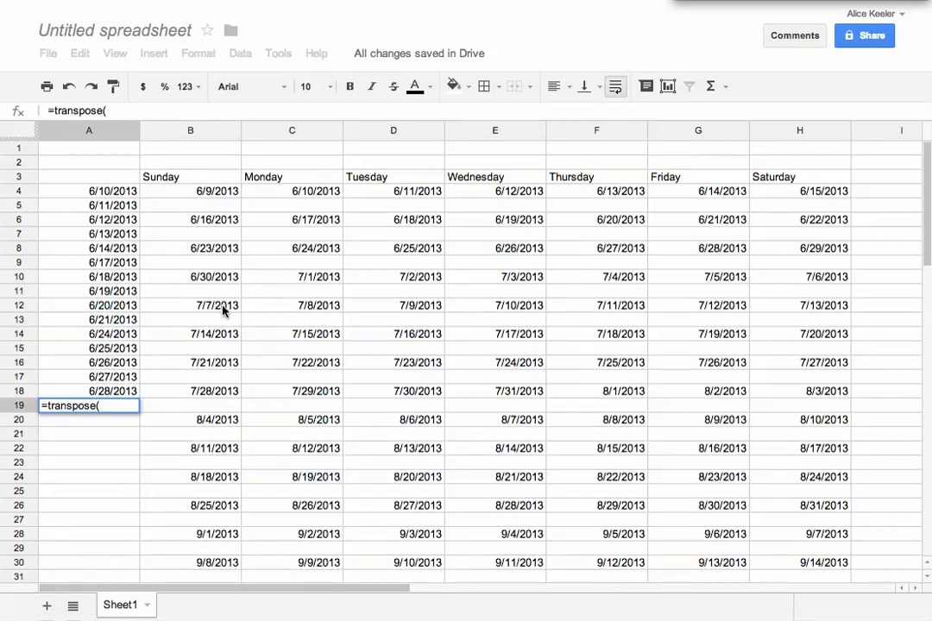
{"action": "left_click_drag", "start_coordinate": [277, 278], "coordinate": [695, 274]}
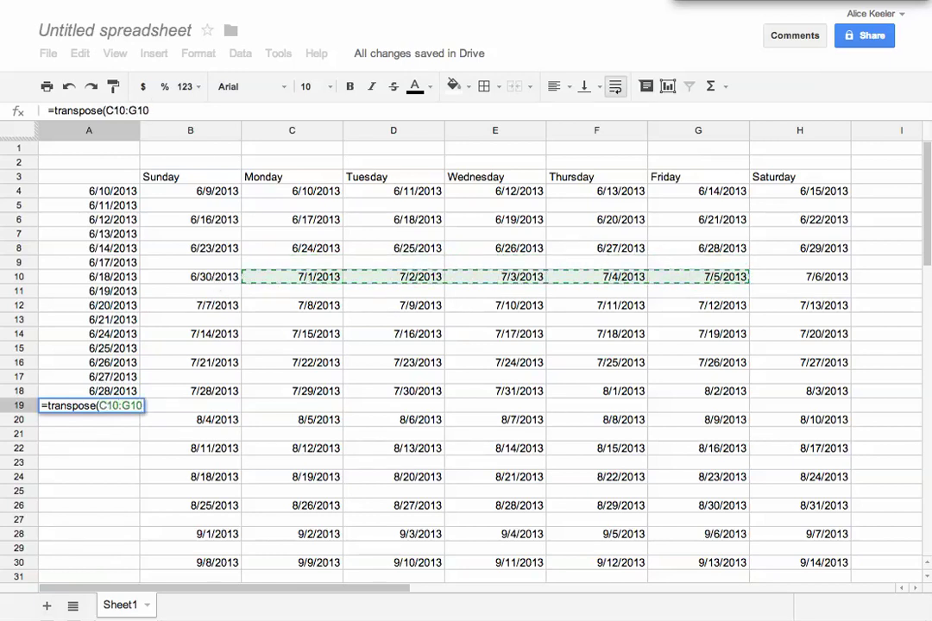
{"action": "key", "text": "Return"}
Enter the formula =transpose(C12:G12) in A24 to add the fifth week's weekday dates to the list.
{"action": "left_click", "coordinate": [97, 481]}
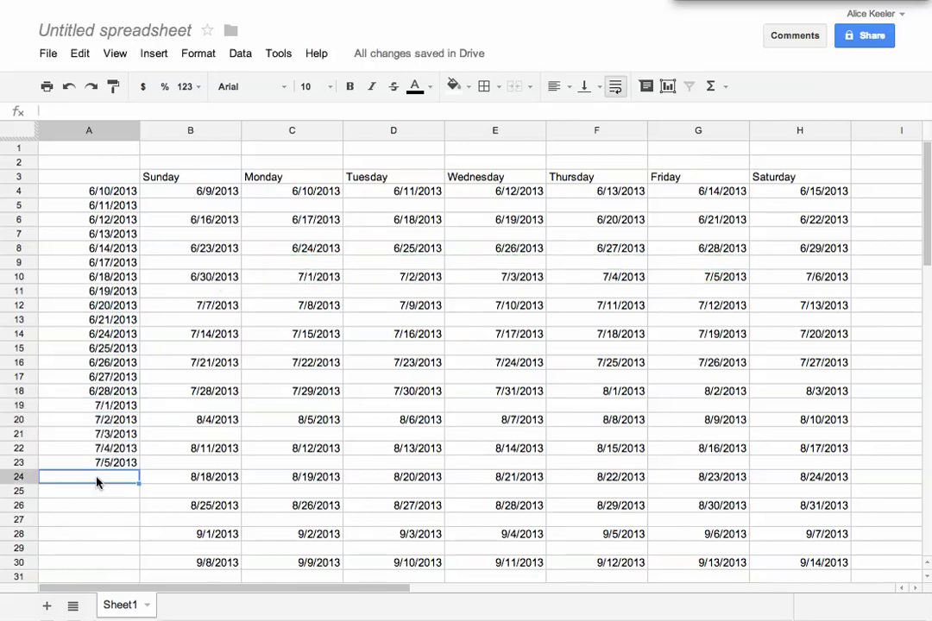
{"action": "type", "text": "=transpose("}
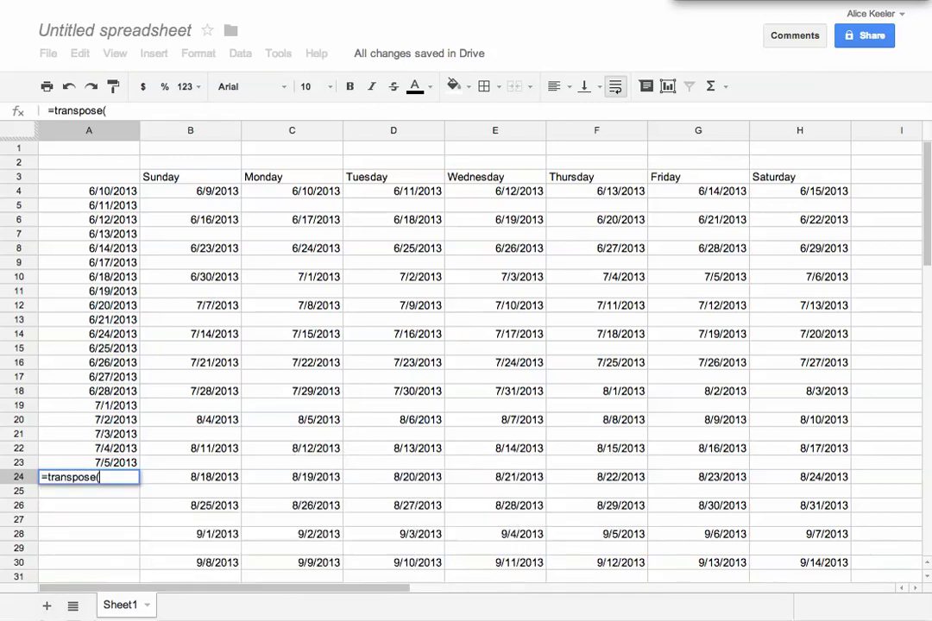
{"action": "left_click_drag", "start_coordinate": [333, 306], "coordinate": [676, 307]}
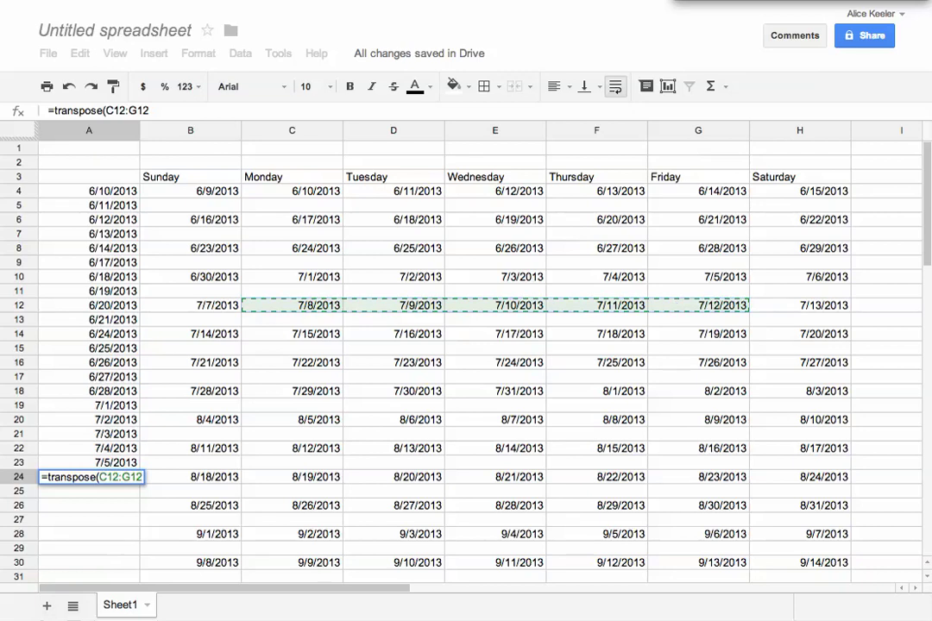
{"action": "key", "text": "Return"}
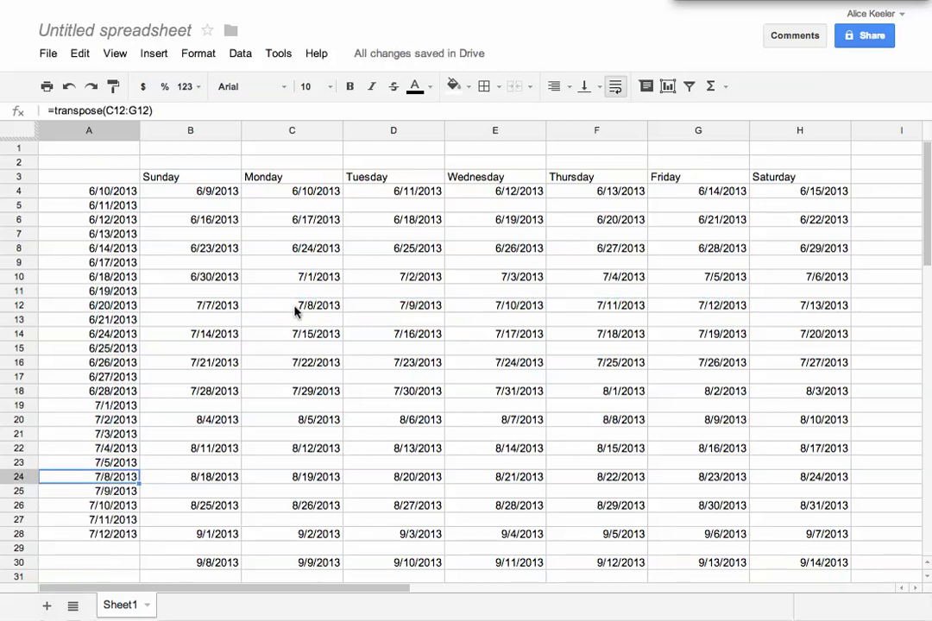
Copy the dates in A4:A28 into a new multiple-choice question's options at the end of the CI149 Attendance Form in Google Forms.
{"action": "left_click_drag", "start_coordinate": [108, 194], "coordinate": [111, 537]}
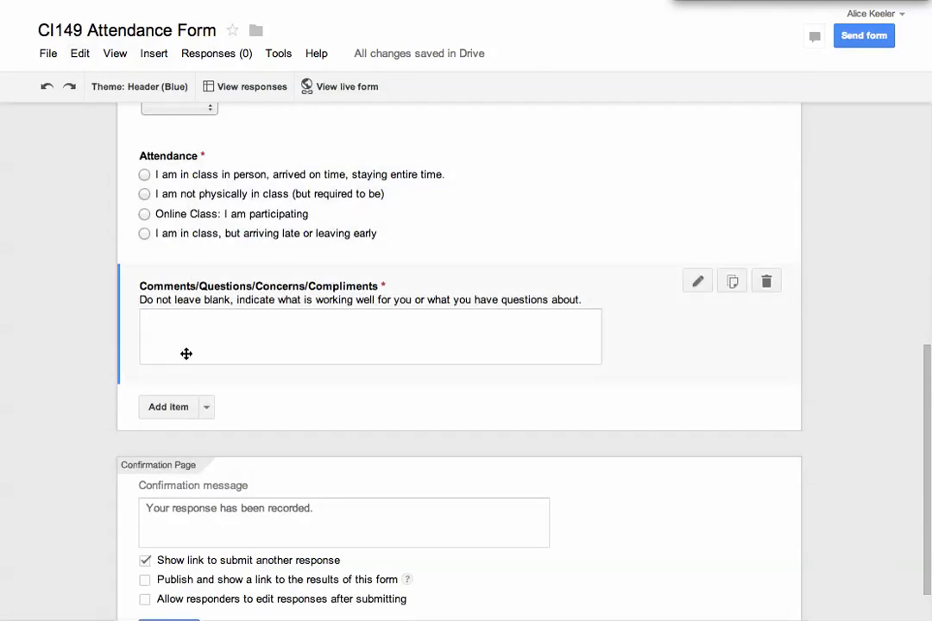
{"action": "left_click", "coordinate": [207, 408]}
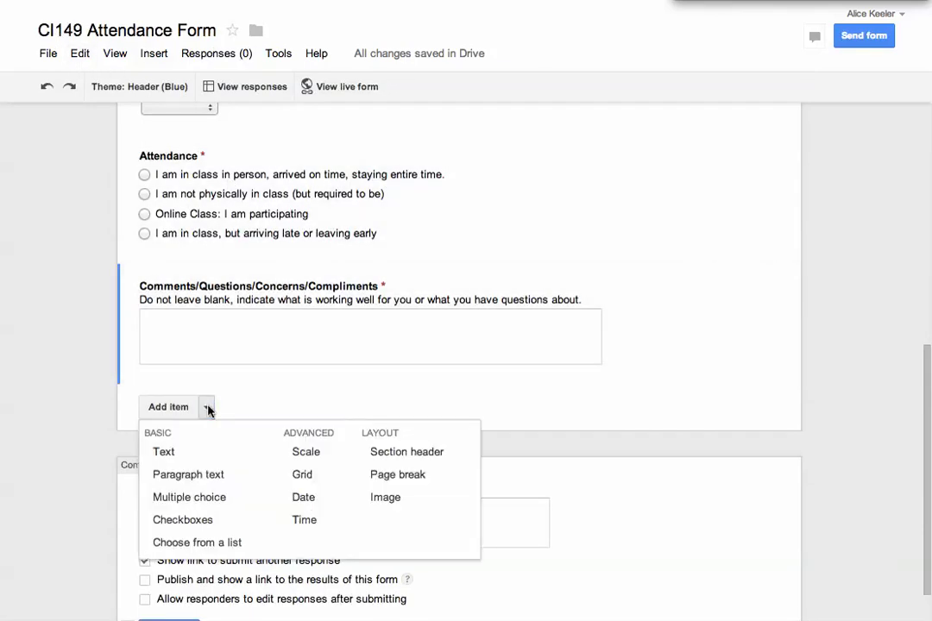
{"action": "left_click", "coordinate": [206, 498]}
{"action": "left_click", "coordinate": [340, 520]}
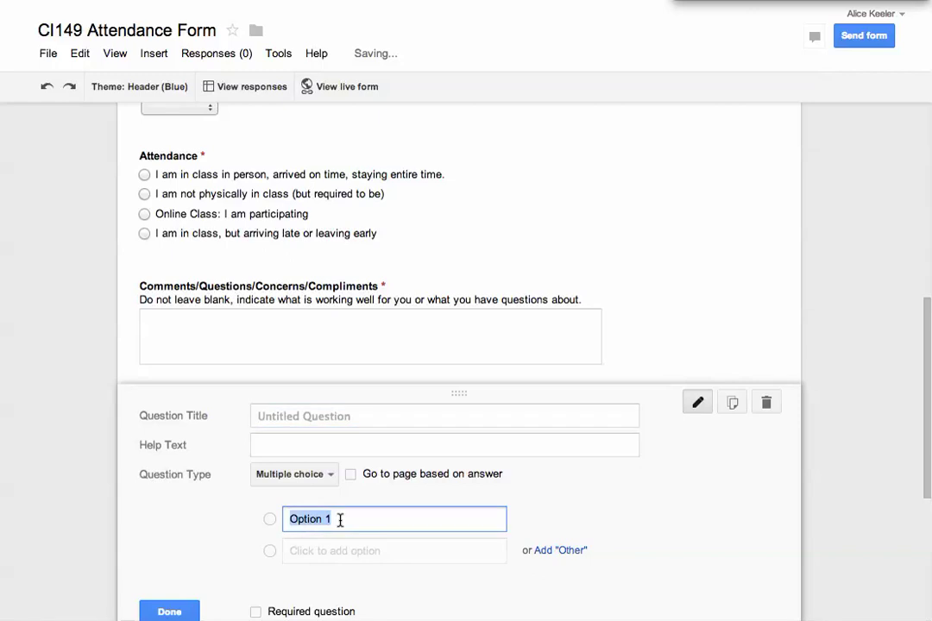
{"action": "key", "text": "ctrl+v"}
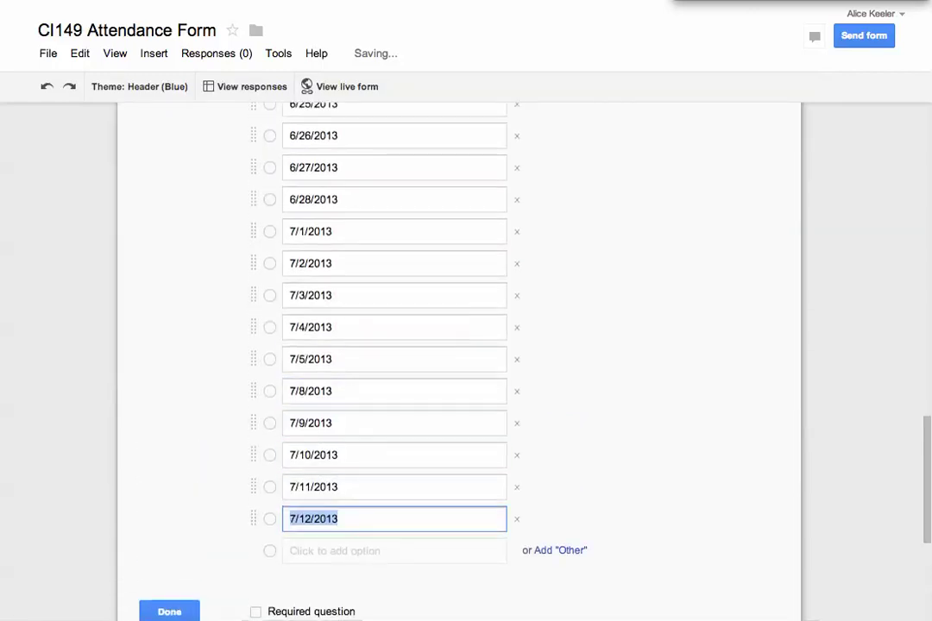
Title the new multiple-choice question "What day of the week is it?".
{"action": "scroll", "coordinate": [458, 345], "scroll_direction": "up", "scroll_amount": 6}
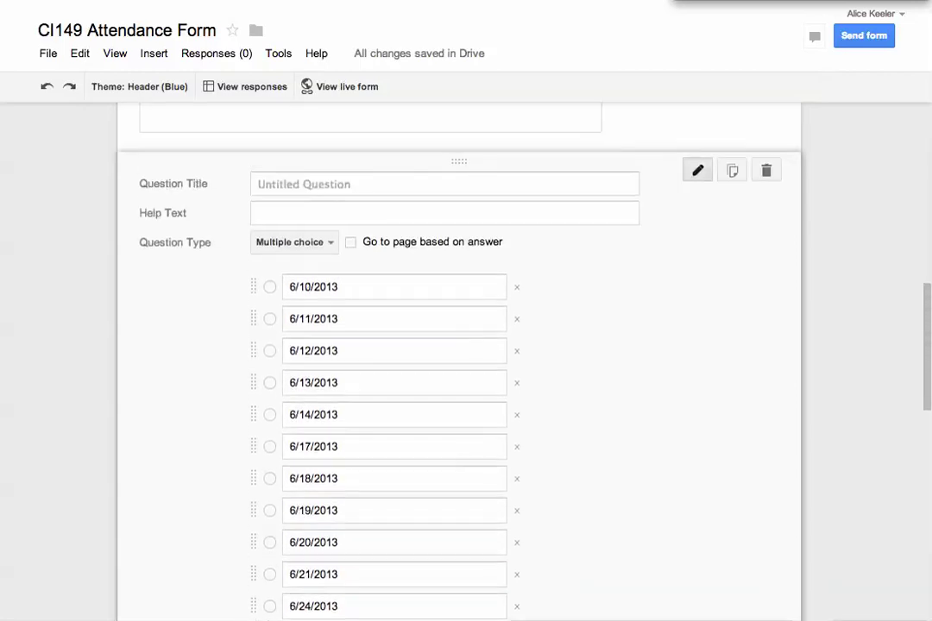
{"action": "scroll", "coordinate": [458, 345], "scroll_direction": "up", "scroll_amount": 1}
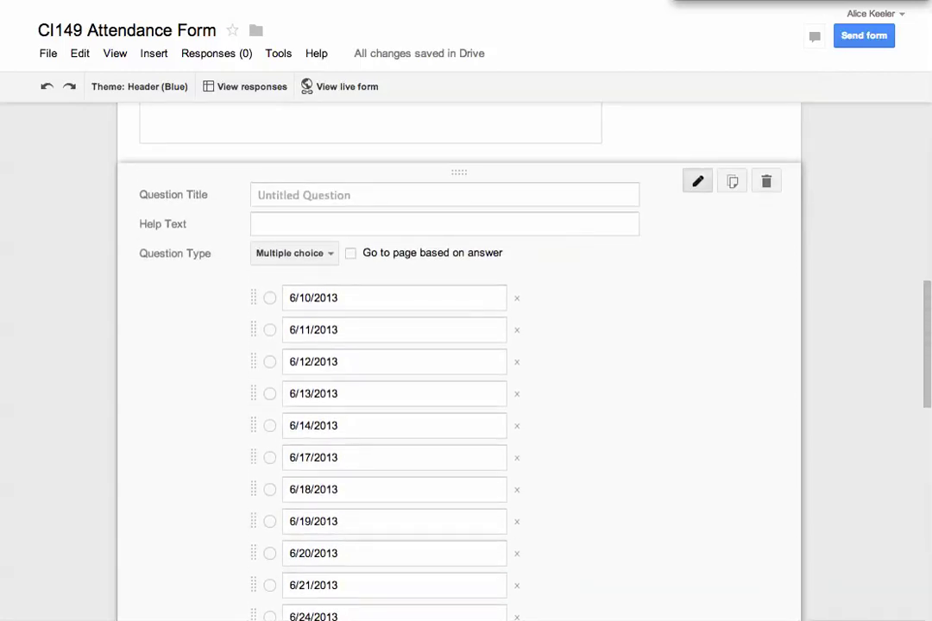
{"action": "left_click", "coordinate": [260, 195]}
{"action": "type", "text": "What day of"}
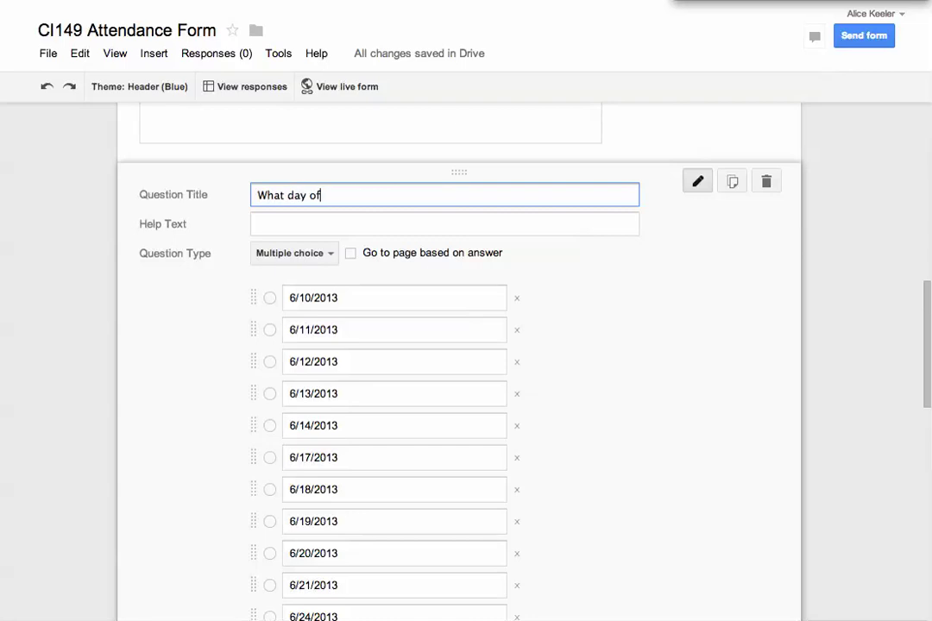
{"action": "type", "text": " the week is "}
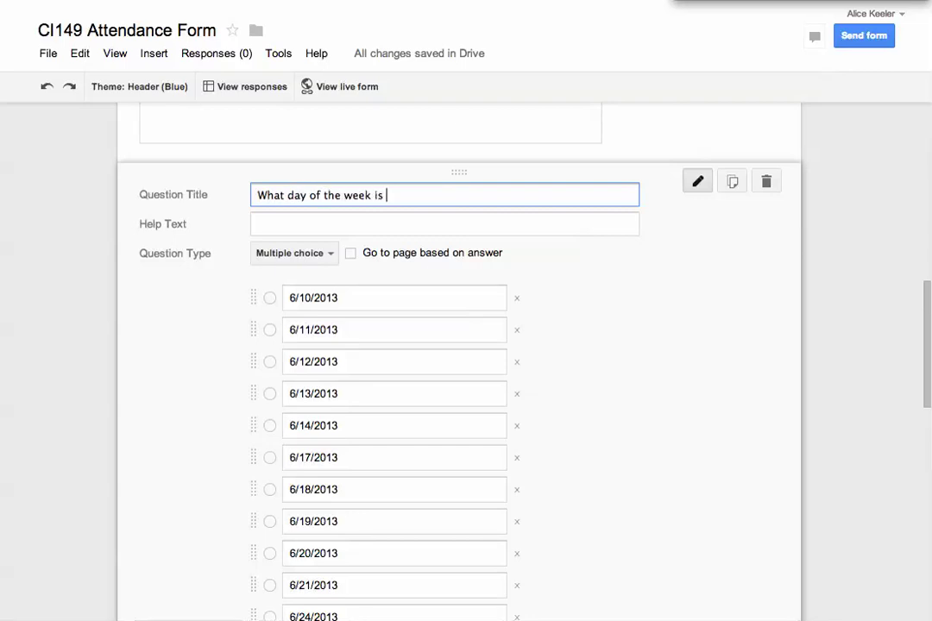
{"action": "type", "text": "it>"}
{"action": "key", "text": "BackSpace"}
{"action": "type", "text": "?"}
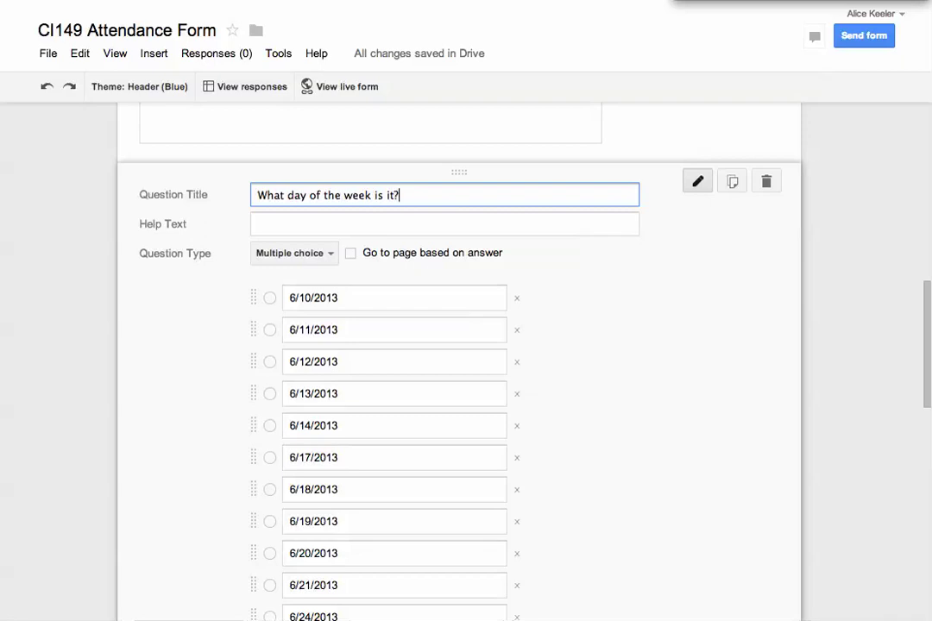